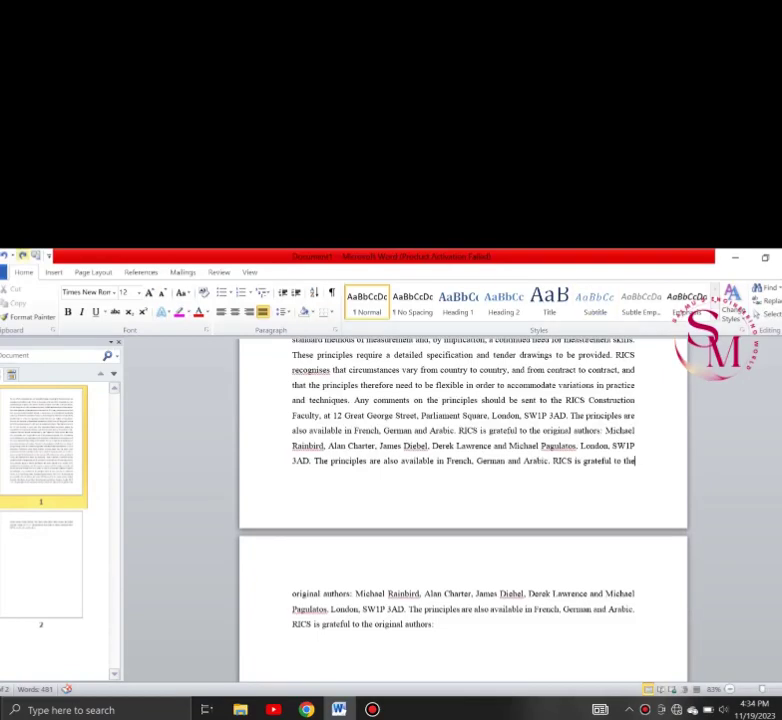
Try Shrink One Page and an 11 pt font, then undo back to 12 pt
{"action": "key", "text": "alt+8"}
{"action": "key", "text": "alt+8"}
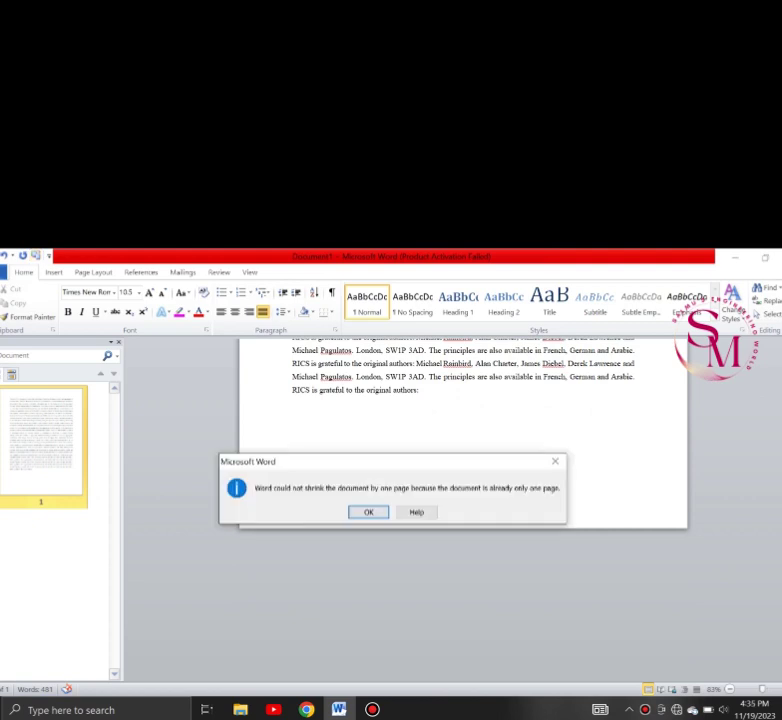
{"action": "key", "text": "Return"}
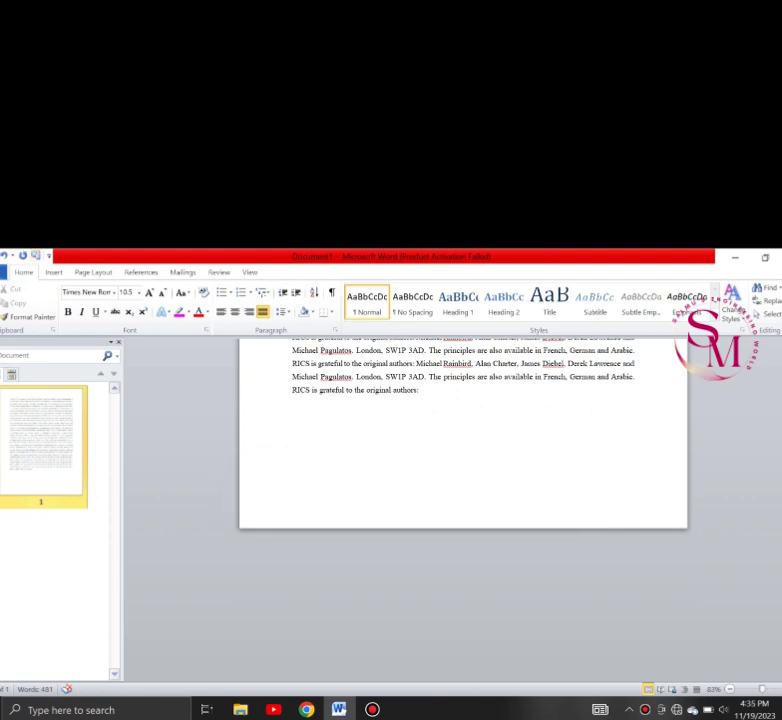
{"action": "key", "text": "ctrl+z"}
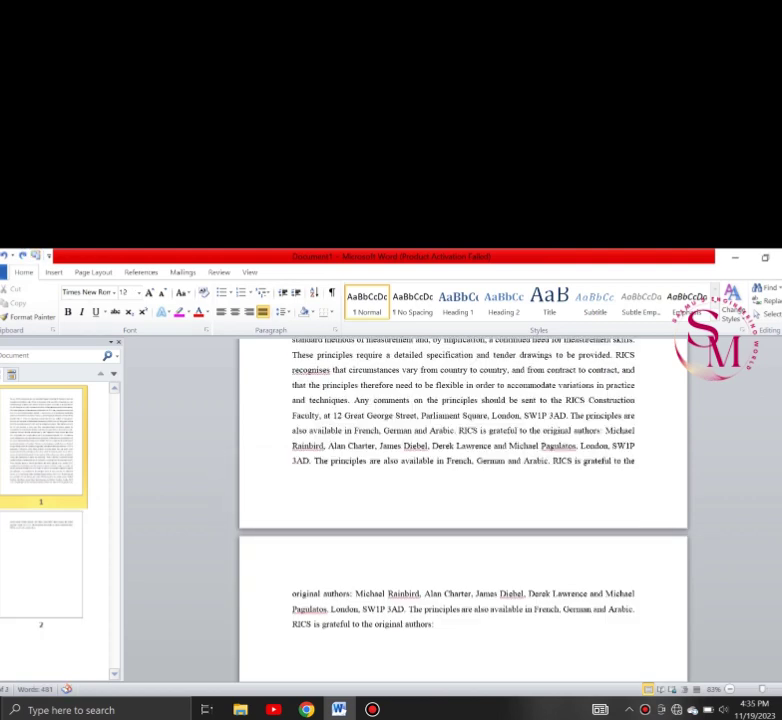
{"action": "key", "text": "ctrl+a"}
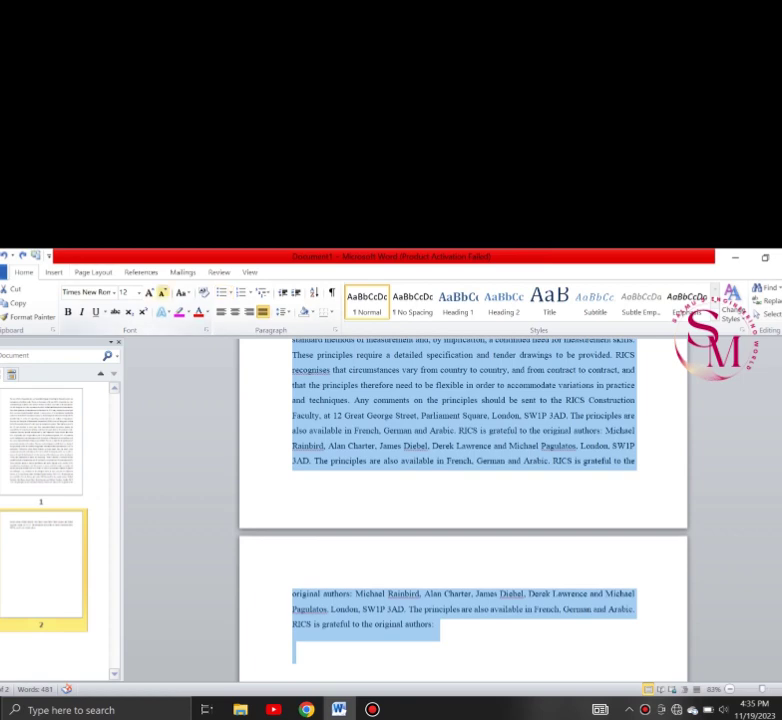
{"action": "key", "text": "ctrl+bracketleft"}
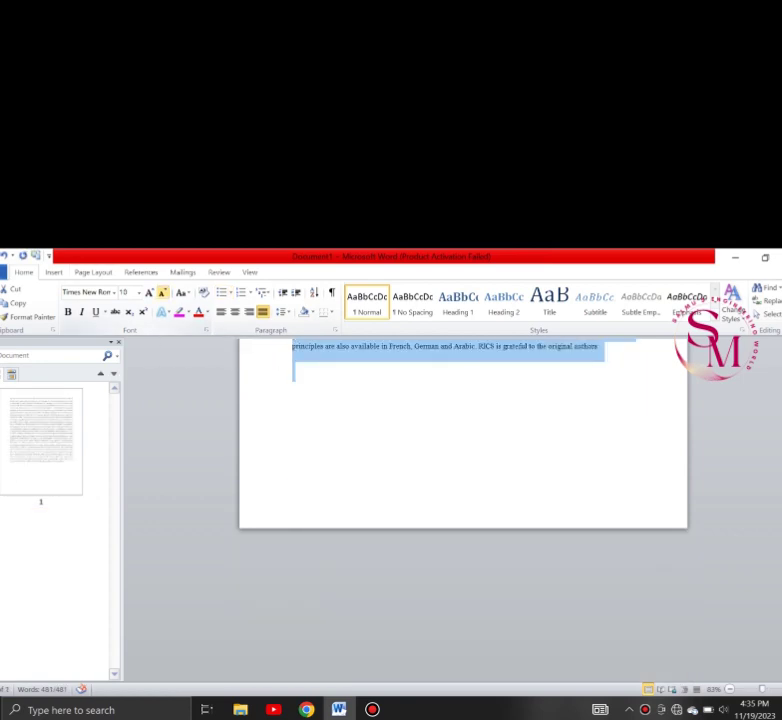
{"action": "left_click", "coordinate": [161, 292]}
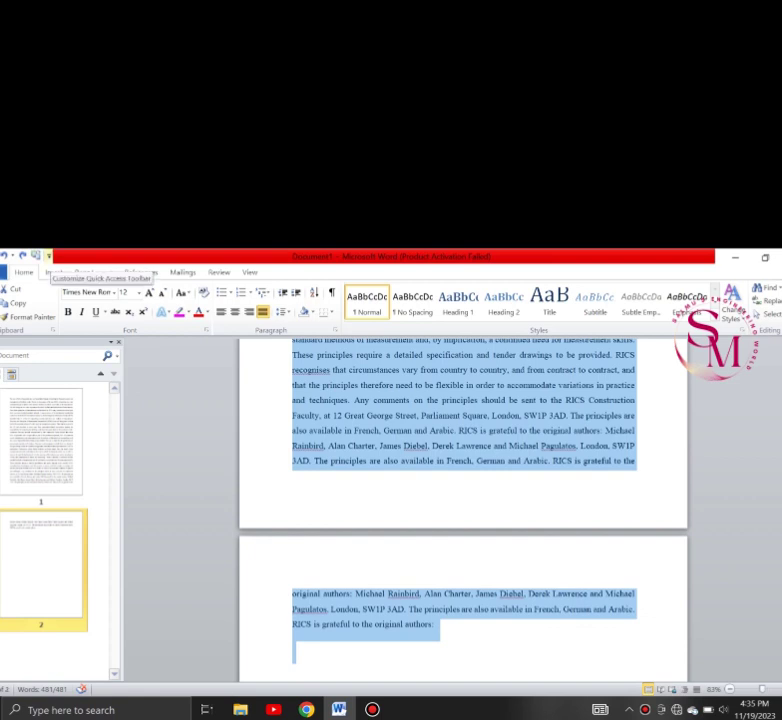
Reset all quick-access customizations to defaults, leaving only Save, Undo and Redo
{"action": "left_click", "coordinate": [49, 256]}
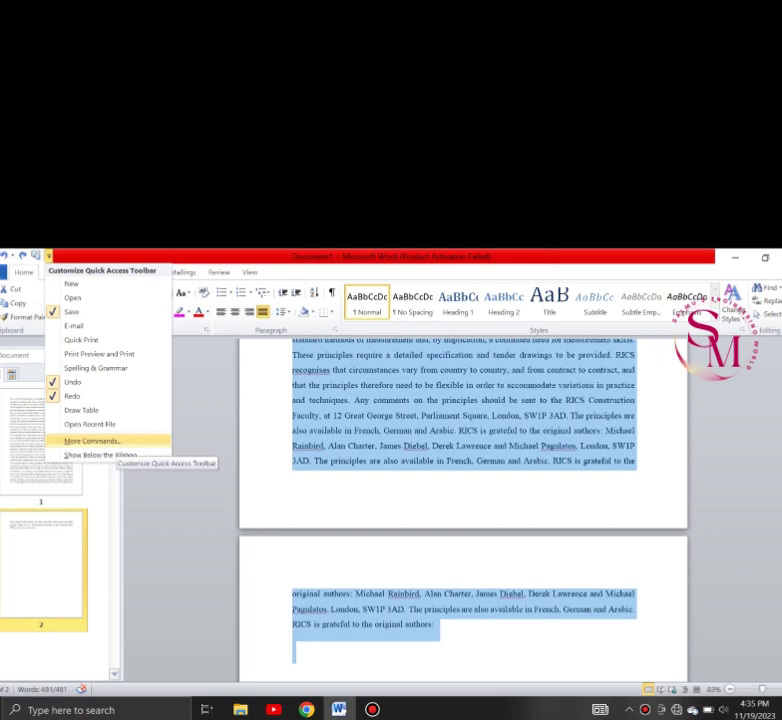
{"action": "left_click", "coordinate": [92, 440]}
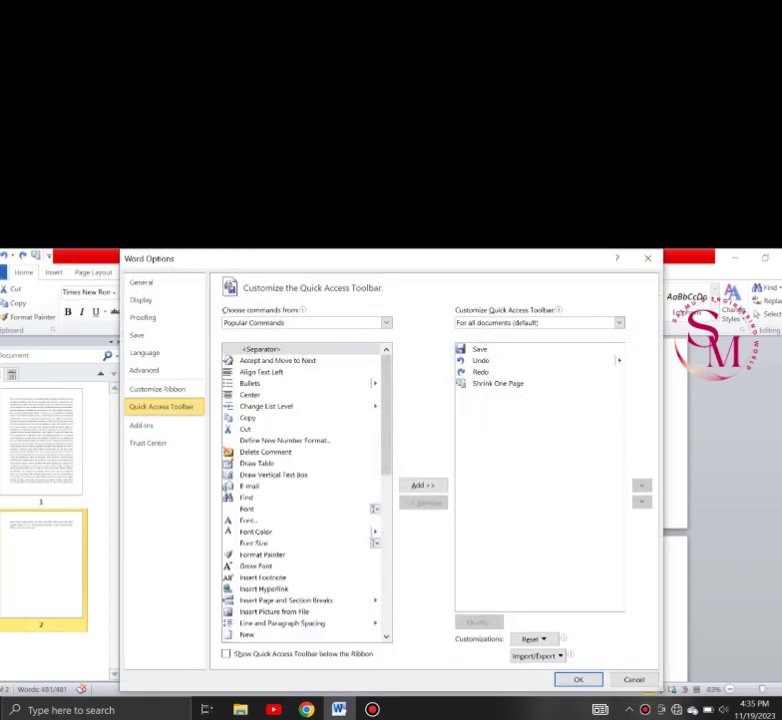
{"action": "left_click", "coordinate": [497, 383]}
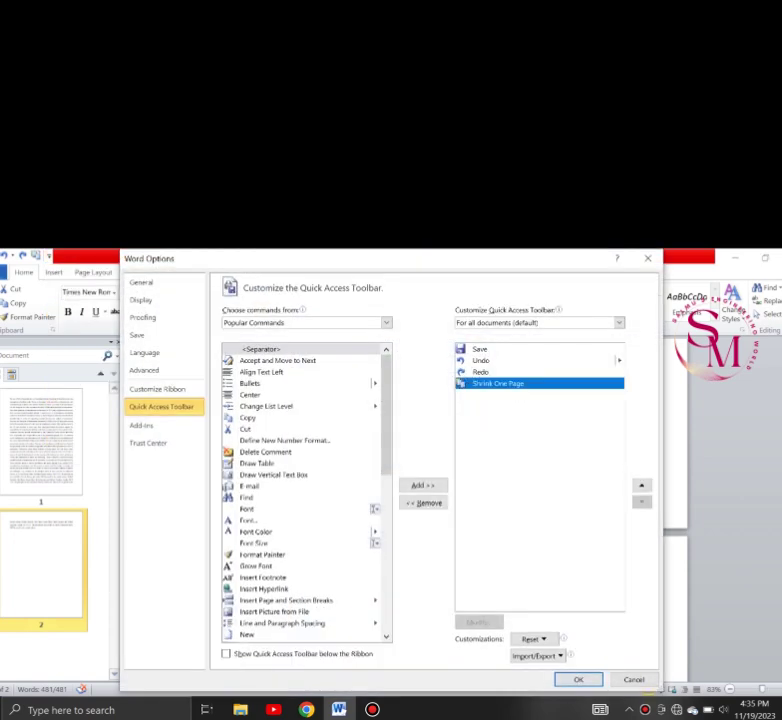
{"action": "left_click", "coordinate": [534, 638]}
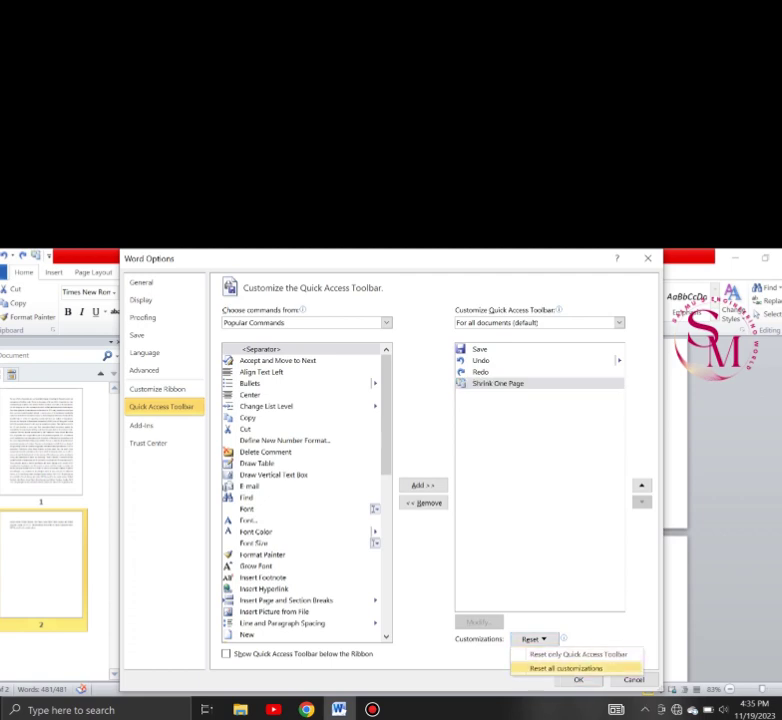
{"action": "left_click", "coordinate": [566, 667]}
{"action": "left_click", "coordinate": [368, 511]}
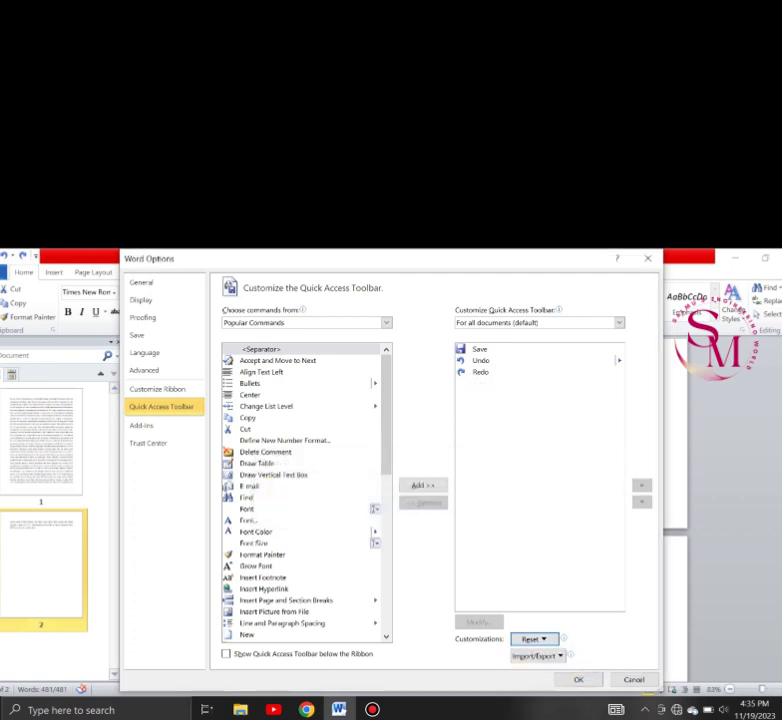
Show All Commands in the command list and select Shrink One Page
{"action": "left_click", "coordinate": [305, 323]}
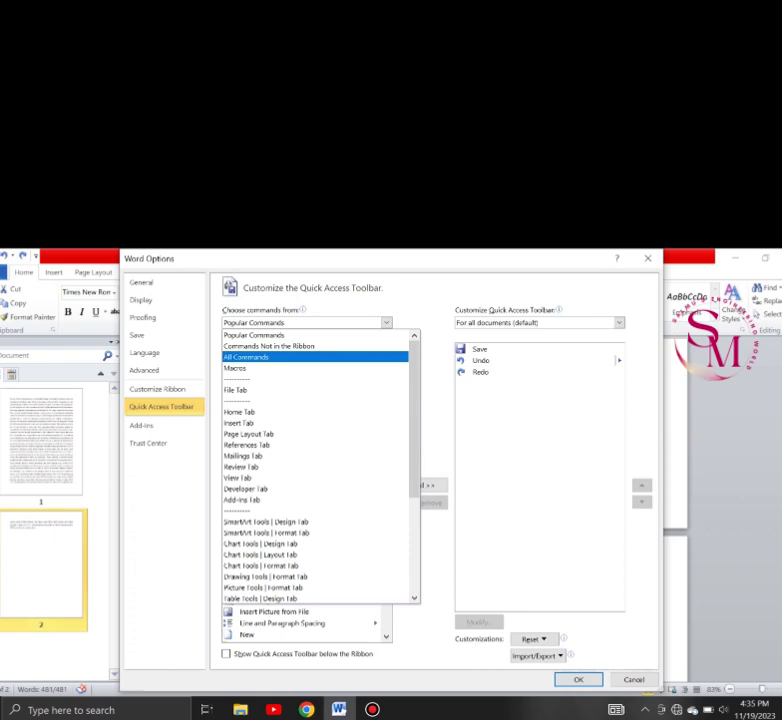
{"action": "left_click", "coordinate": [245, 357]}
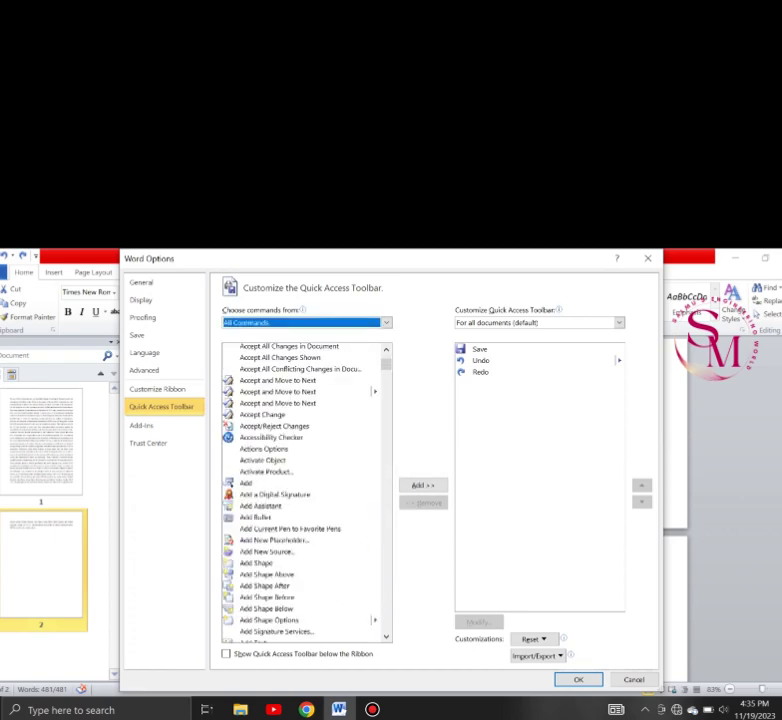
{"action": "scroll", "coordinate": [305, 490], "scroll_direction": "down", "scroll_amount": 10}
{"action": "scroll", "coordinate": [305, 490], "scroll_direction": "down", "scroll_amount": 10}
{"action": "scroll", "coordinate": [305, 490], "scroll_direction": "down", "scroll_amount": 10}
{"action": "scroll", "coordinate": [305, 490], "scroll_direction": "down", "scroll_amount": 10}
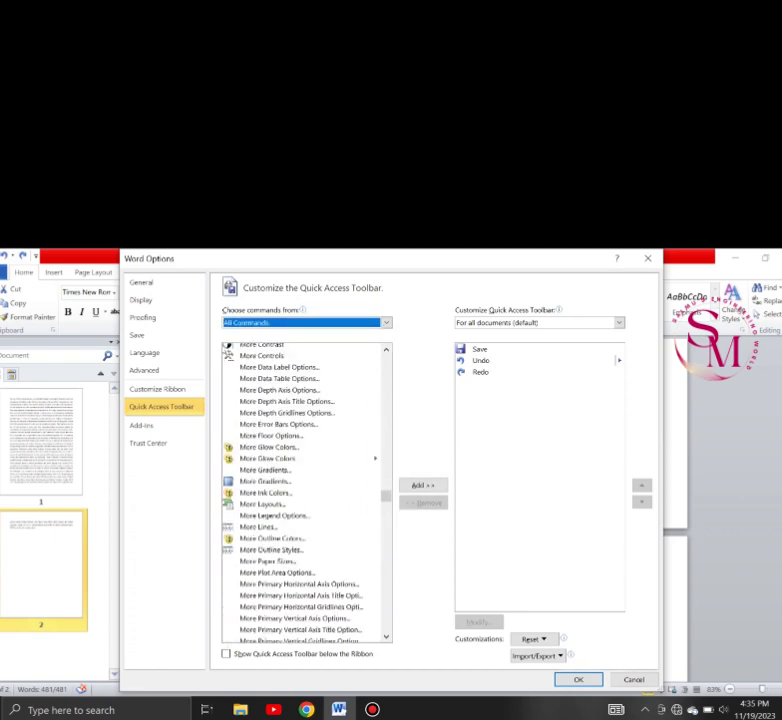
{"action": "scroll", "coordinate": [305, 490], "scroll_direction": "down", "scroll_amount": 10}
{"action": "scroll", "coordinate": [305, 490], "scroll_direction": "down", "scroll_amount": 10}
{"action": "scroll", "coordinate": [305, 490], "scroll_direction": "down", "scroll_amount": 10}
{"action": "scroll", "coordinate": [305, 490], "scroll_direction": "down", "scroll_amount": 10}
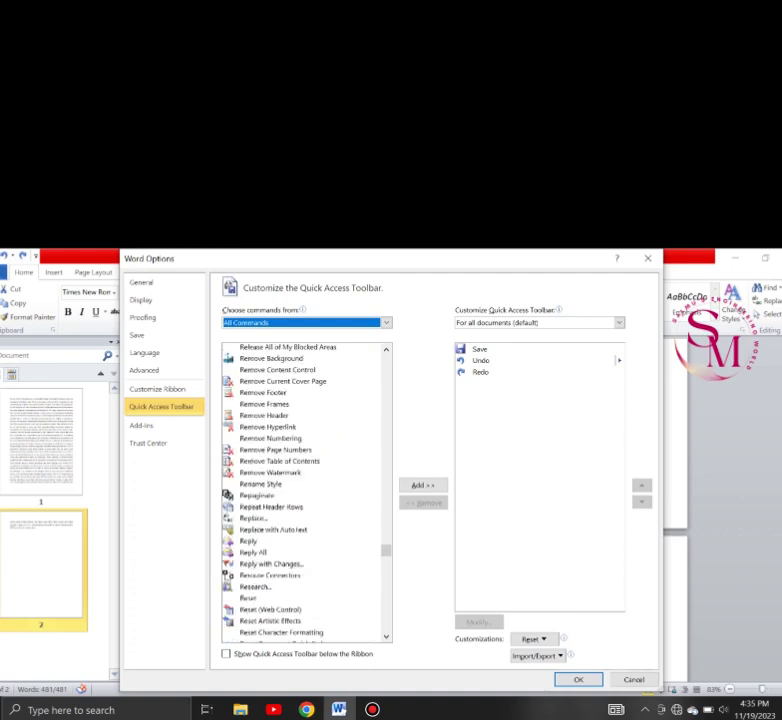
{"action": "scroll", "coordinate": [305, 490], "scroll_direction": "down", "scroll_amount": 10}
{"action": "scroll", "coordinate": [305, 490], "scroll_direction": "down", "scroll_amount": 10}
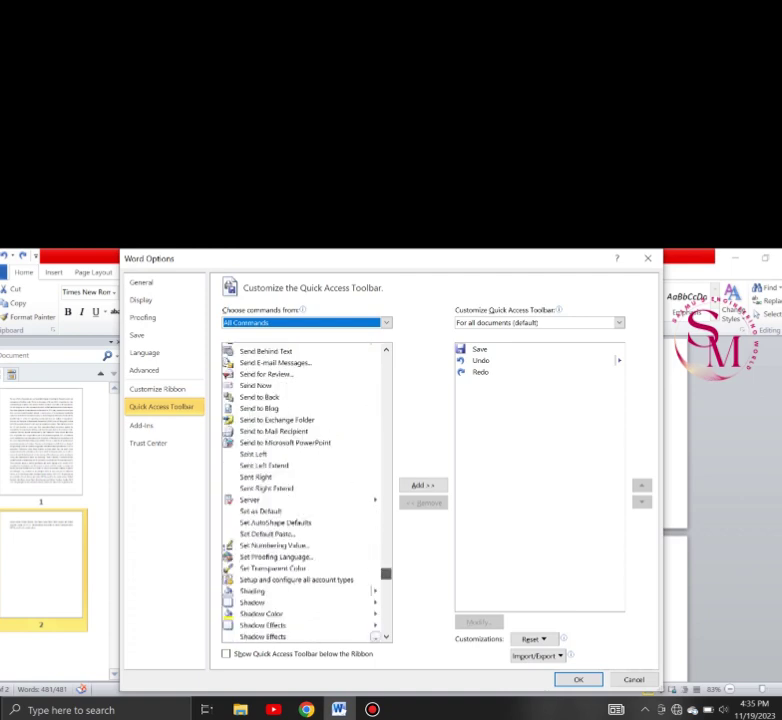
{"action": "scroll", "coordinate": [305, 490], "scroll_direction": "down", "scroll_amount": 10}
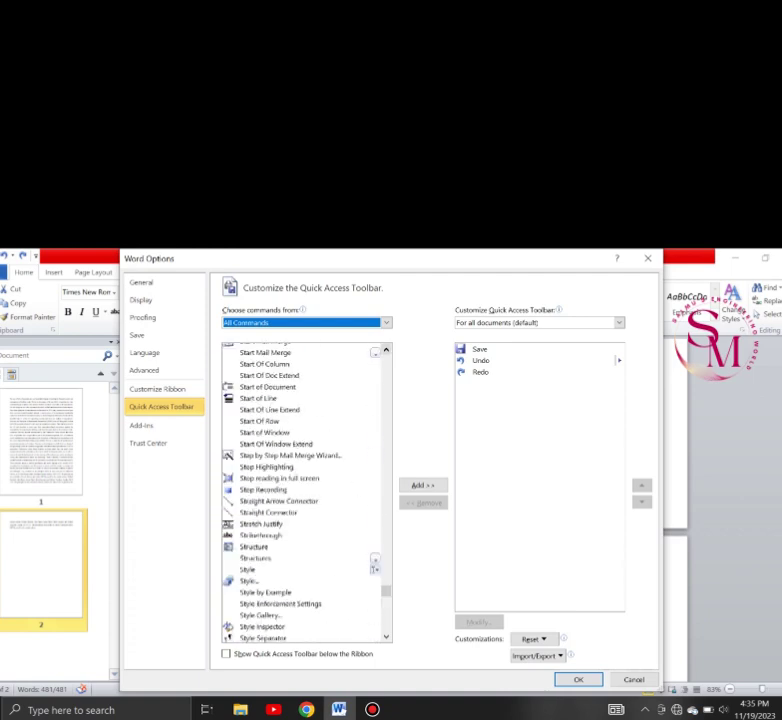
{"action": "scroll", "coordinate": [375, 520], "scroll_direction": "up", "scroll_amount": 4}
{"action": "scroll", "coordinate": [375, 500], "scroll_direction": "up", "scroll_amount": 4}
{"action": "scroll", "coordinate": [375, 490], "scroll_direction": "up", "scroll_amount": 4}
{"action": "scroll", "coordinate": [375, 490], "scroll_direction": "up", "scroll_amount": 3}
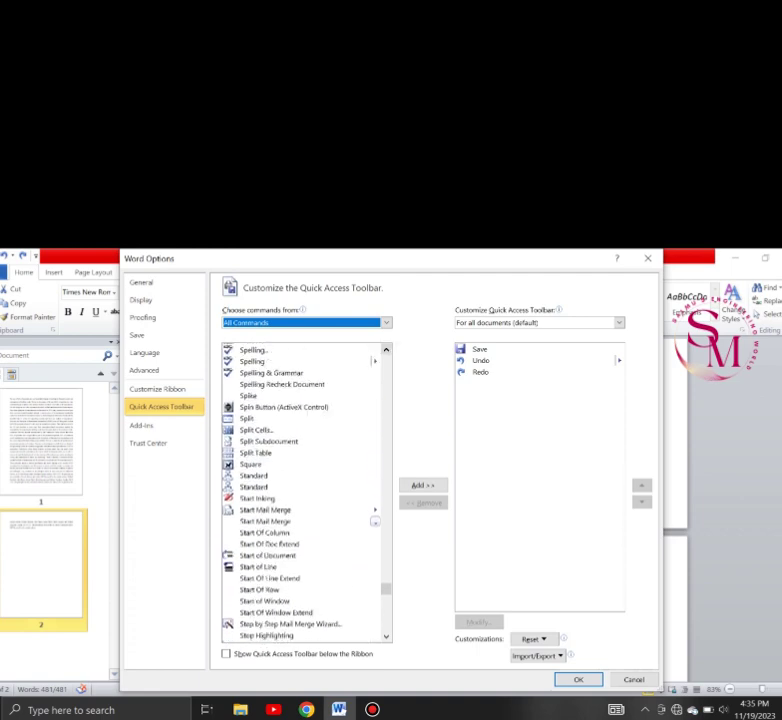
{"action": "scroll", "coordinate": [375, 500], "scroll_direction": "up", "scroll_amount": 3}
{"action": "scroll", "coordinate": [375, 510], "scroll_direction": "up", "scroll_amount": 4}
{"action": "scroll", "coordinate": [375, 520], "scroll_direction": "up", "scroll_amount": 4}
{"action": "scroll", "coordinate": [375, 515], "scroll_direction": "up", "scroll_amount": 4}
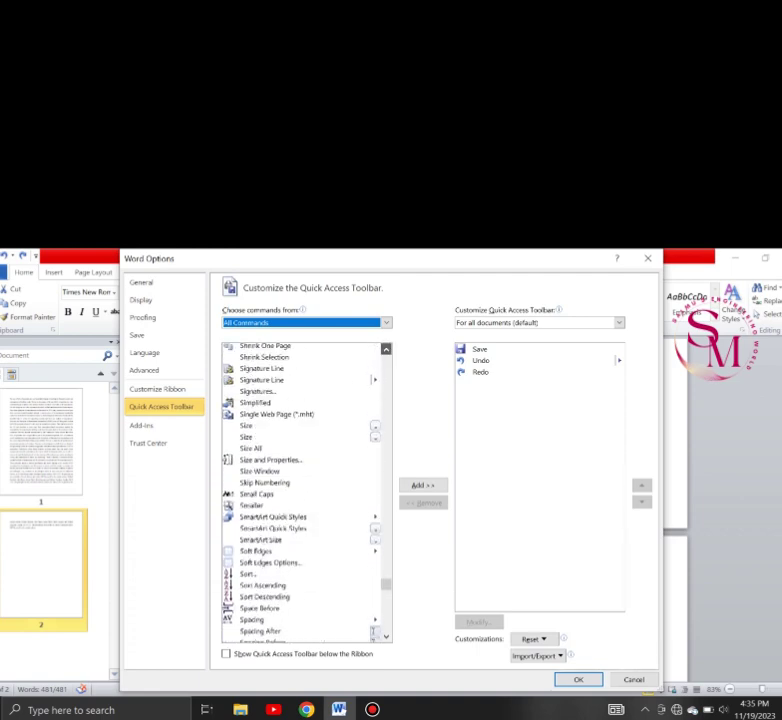
{"action": "scroll", "coordinate": [375, 530], "scroll_direction": "up", "scroll_amount": 4}
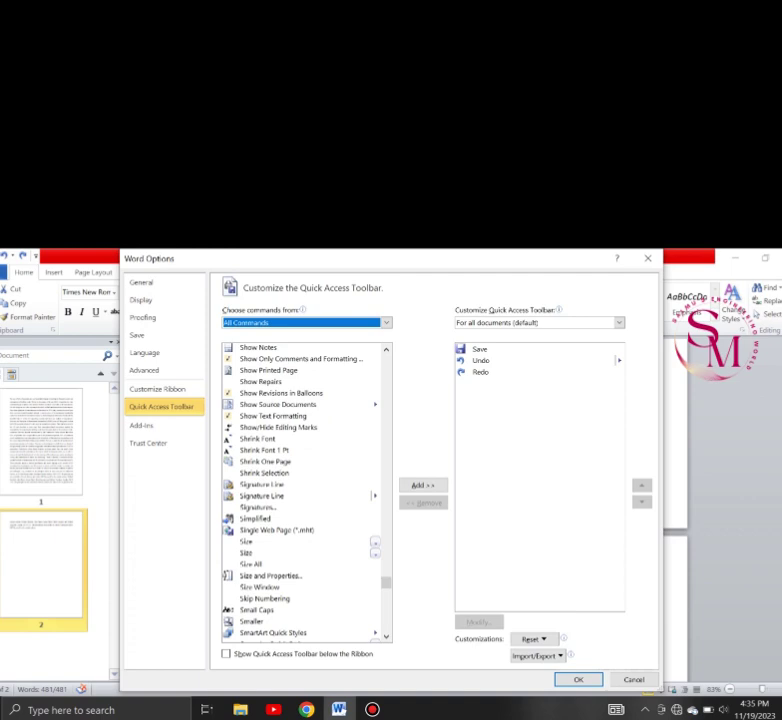
{"action": "left_click", "coordinate": [265, 461]}
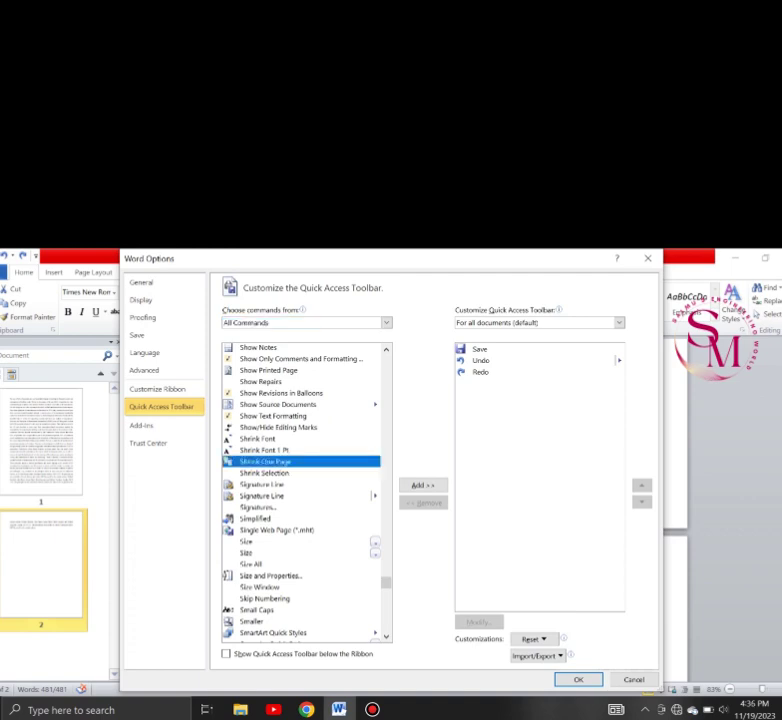
Add Shrink One Page, Shrink Font 1 Pt and Shrink Font, then confirm Word Options
{"action": "left_click", "coordinate": [422, 485]}
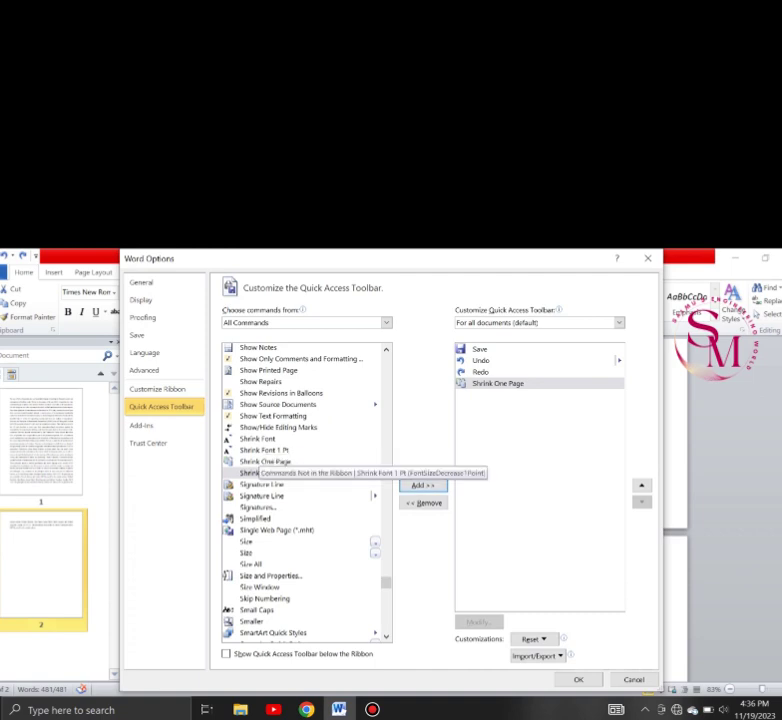
{"action": "left_click", "coordinate": [260, 450]}
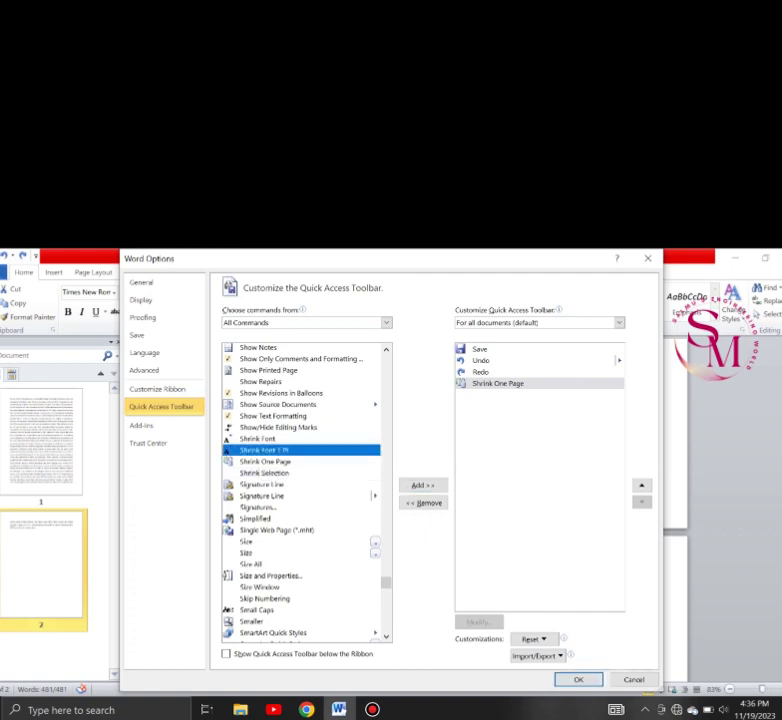
{"action": "left_click", "coordinate": [421, 485]}
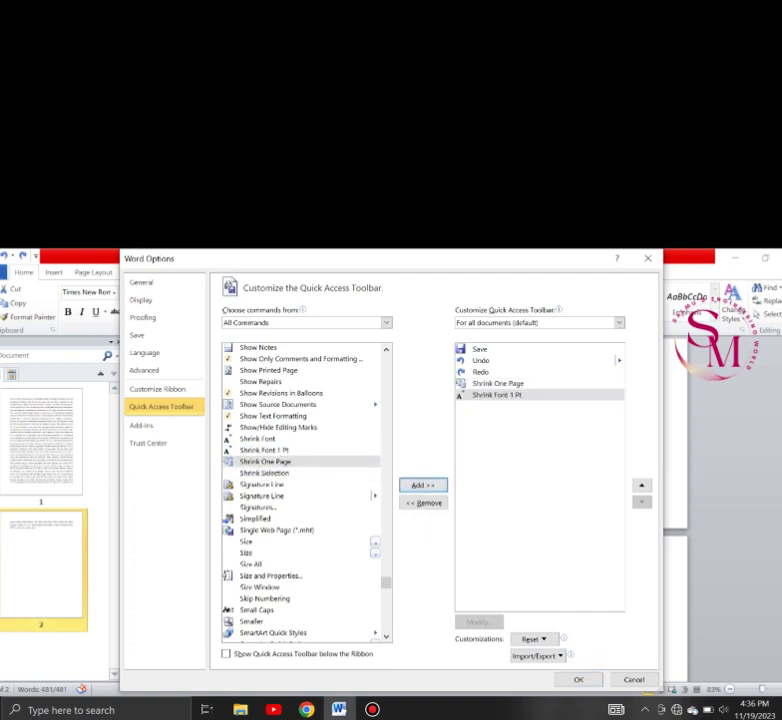
{"action": "left_click", "coordinate": [258, 438]}
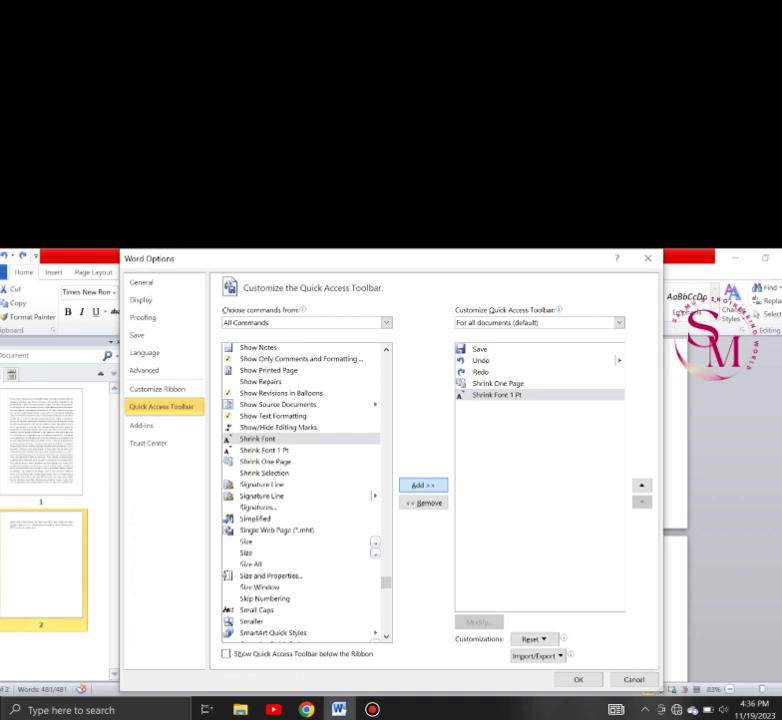
{"action": "left_click", "coordinate": [421, 485]}
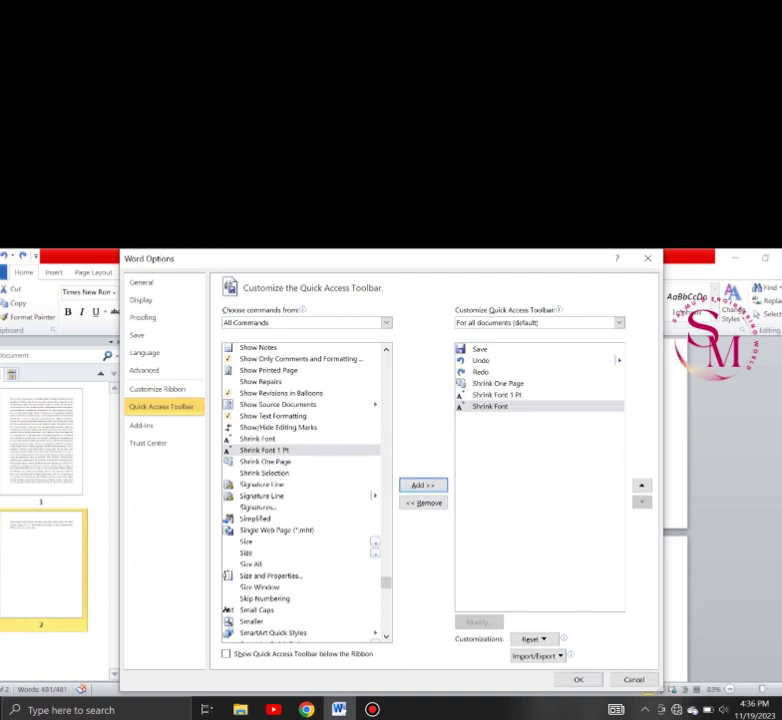
{"action": "left_click", "coordinate": [578, 679]}
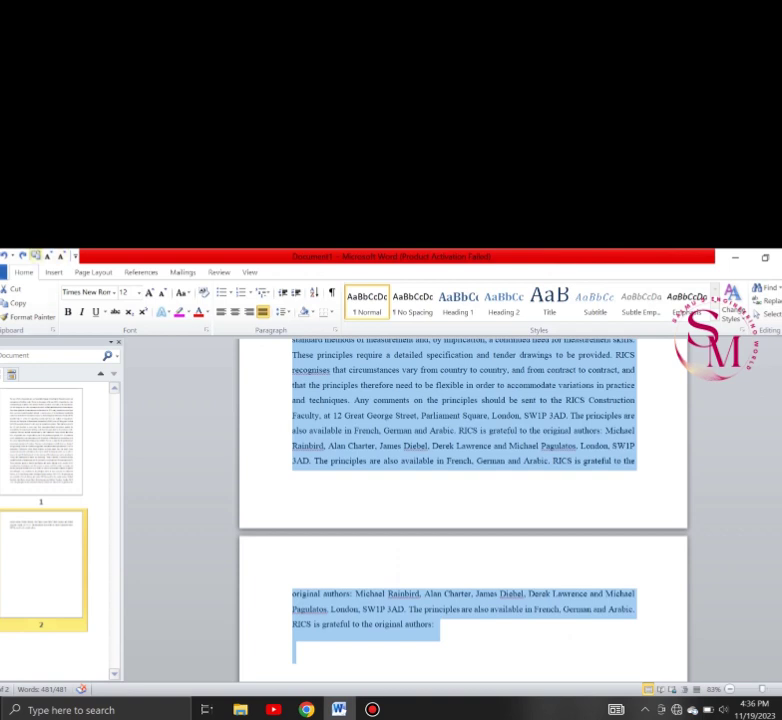
Test shrinking the text onto one page with Ctrl+[, then restore it to 12 pt
{"action": "key", "text": "ctrl+bracketleft"}
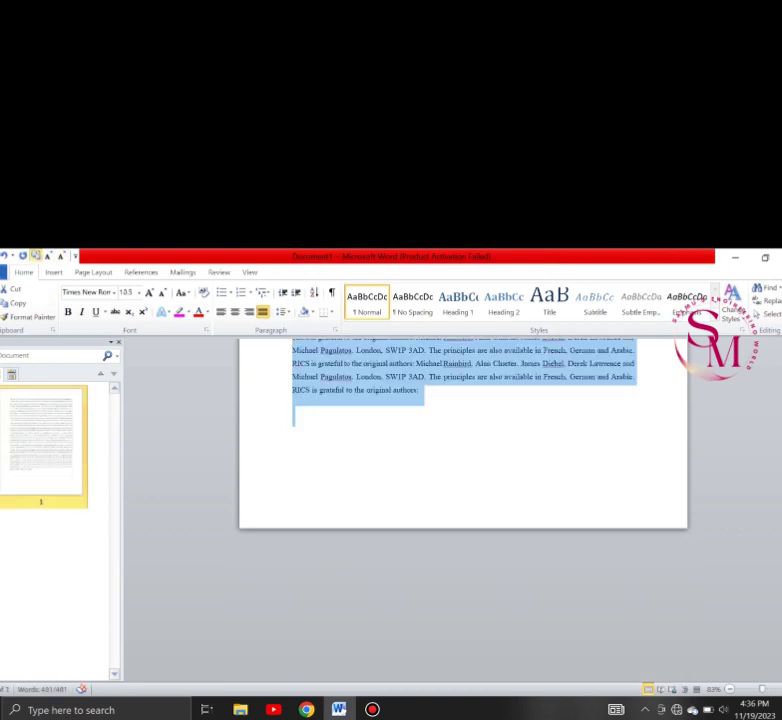
{"action": "key", "text": "ctrl+bracketright"}
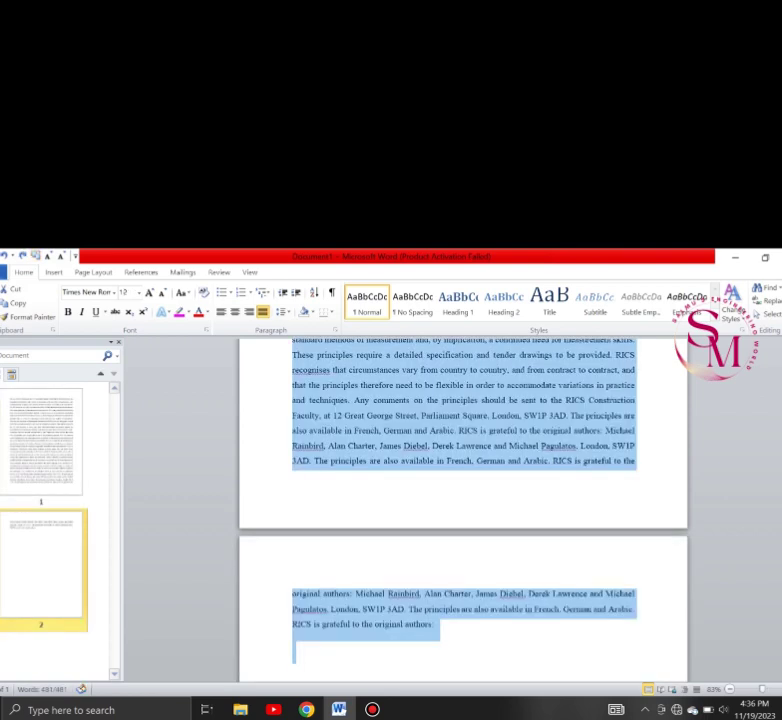
{"action": "key", "text": "ctrl+bracketleft"}
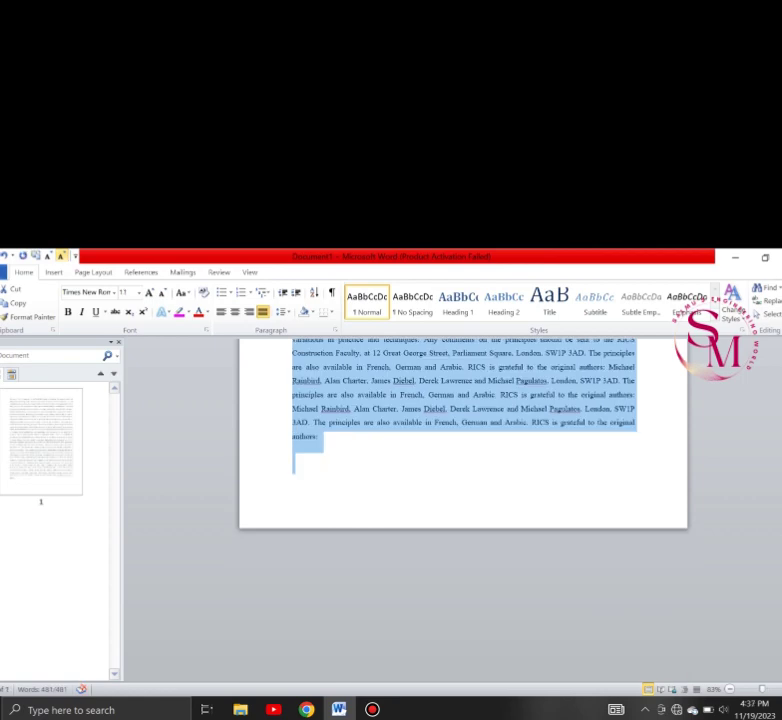
{"action": "key", "text": "ctrl+]"}
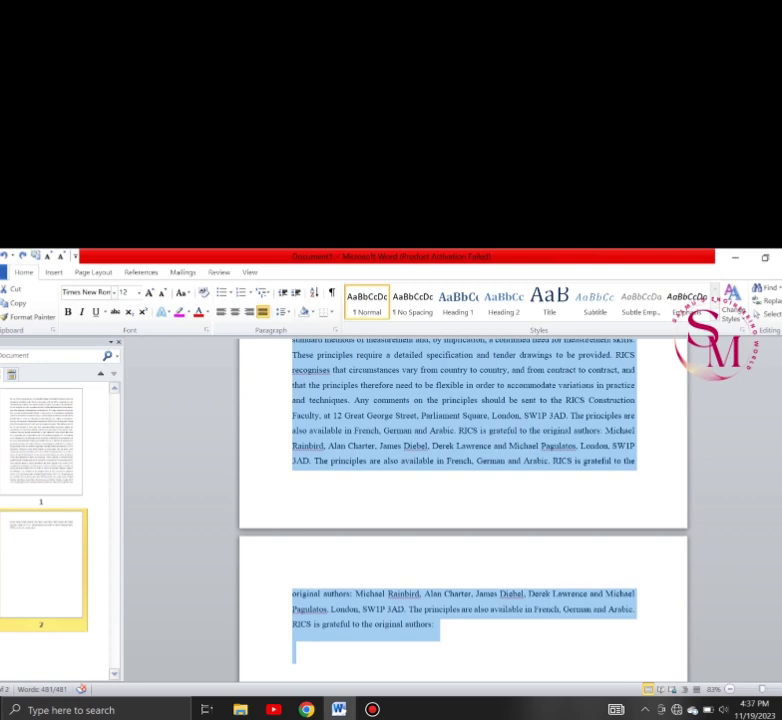
Briefly bring up the screen recorder, then select all the document text
{"action": "key", "text": "Right"}
{"action": "key", "text": "super+s"}
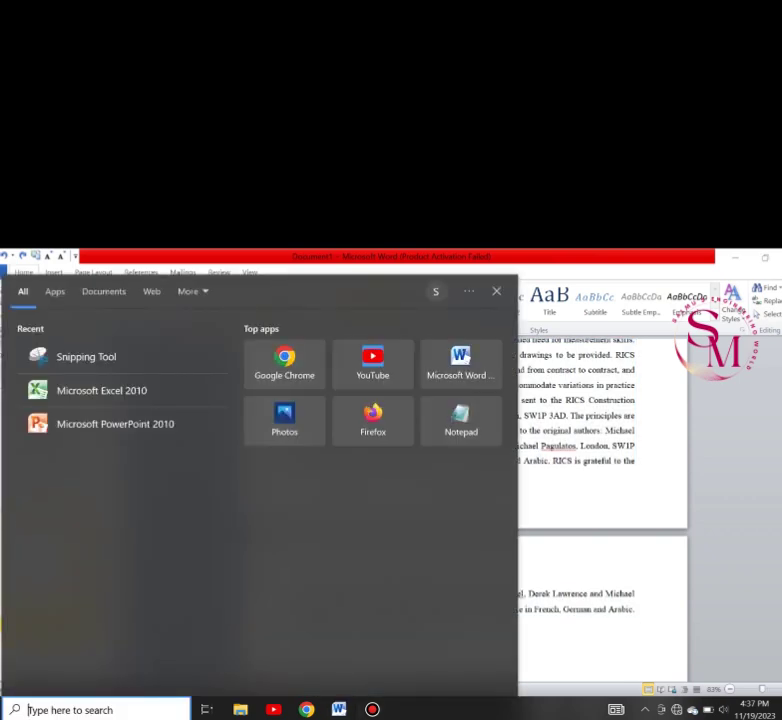
{"action": "left_click", "coordinate": [372, 709]}
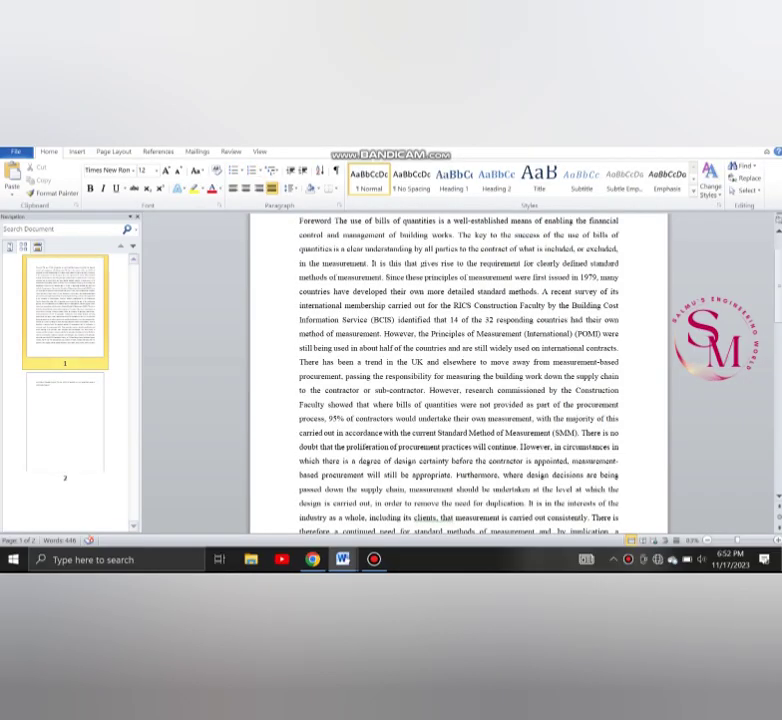
{"action": "left_click", "coordinate": [65, 425]}
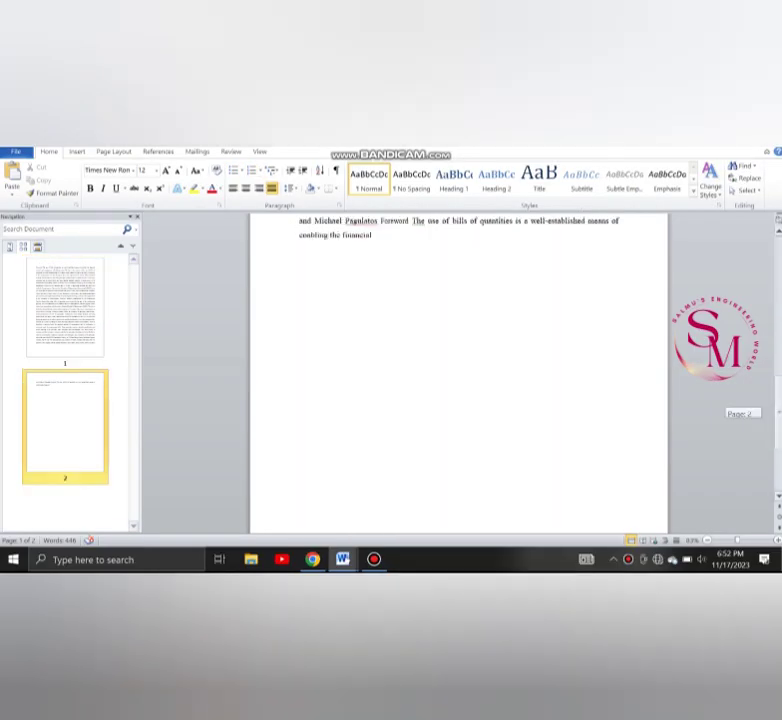
{"action": "scroll", "coordinate": [460, 370], "scroll_direction": "up", "scroll_amount": 5}
{"action": "scroll", "coordinate": [460, 370], "scroll_direction": "up", "scroll_amount": 5}
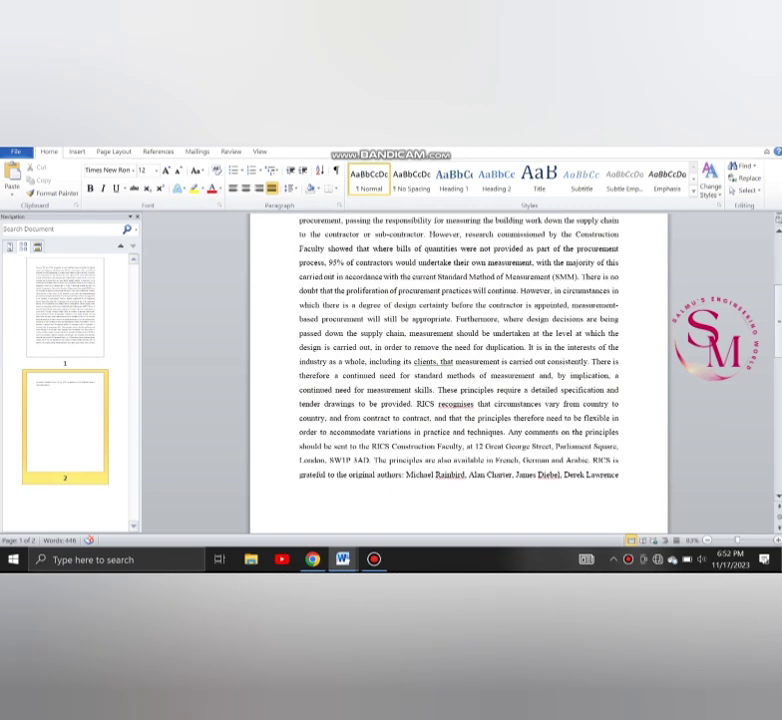
{"action": "key", "text": "ctrl+a"}
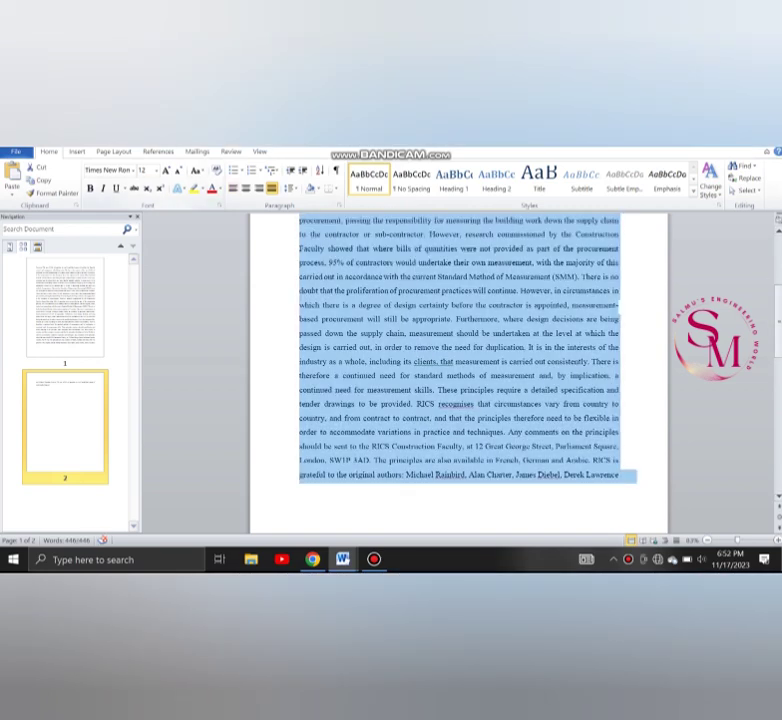
Turn on kerning from 14 pt and apply 90% character scale in Font Advanced
{"action": "key", "text": "ctrl+d"}
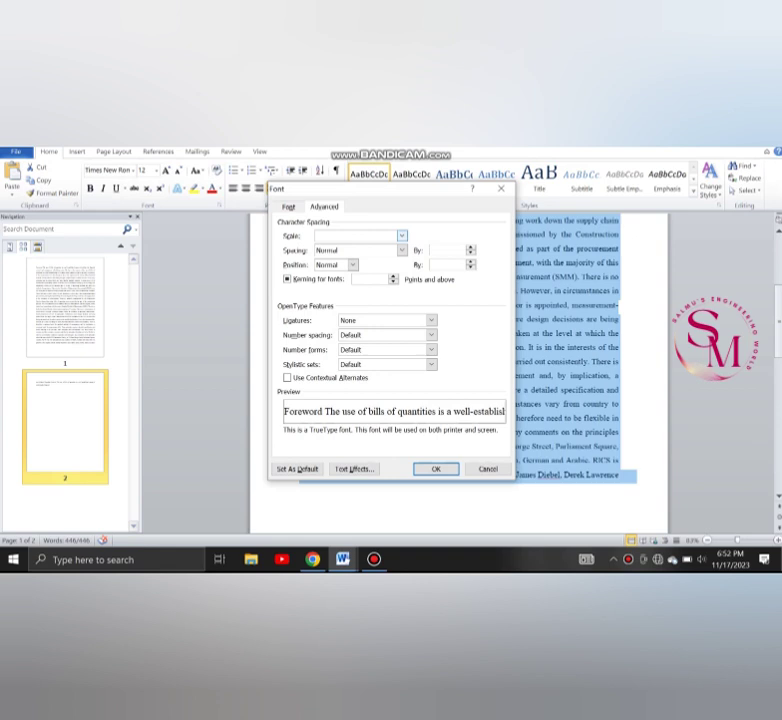
{"action": "key", "text": "alt+k"}
{"action": "type", "text": "14"}
{"action": "key", "text": "alt+Down"}
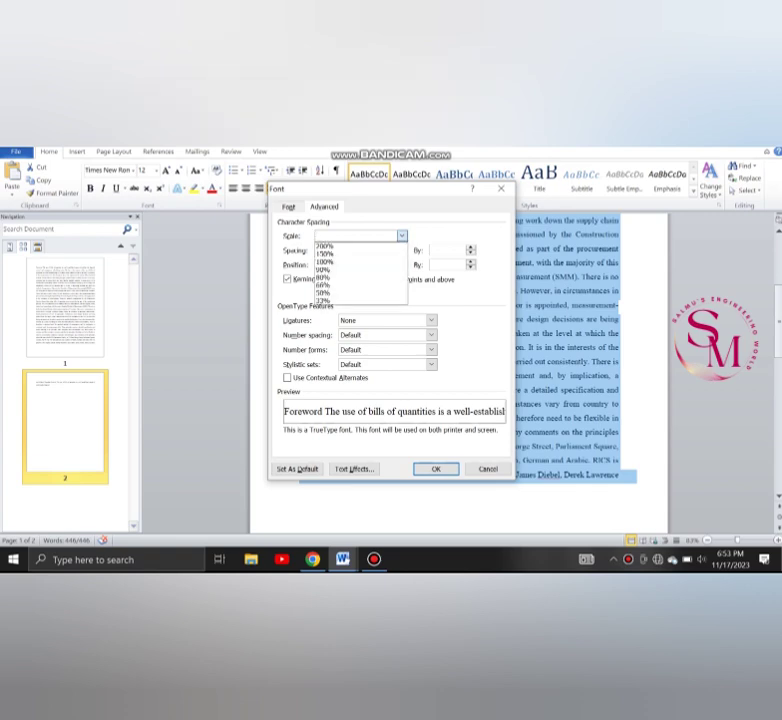
{"action": "key", "text": "Down"}
{"action": "key", "text": "Down"}
{"action": "key", "text": "Down"}
{"action": "key", "text": "Return"}
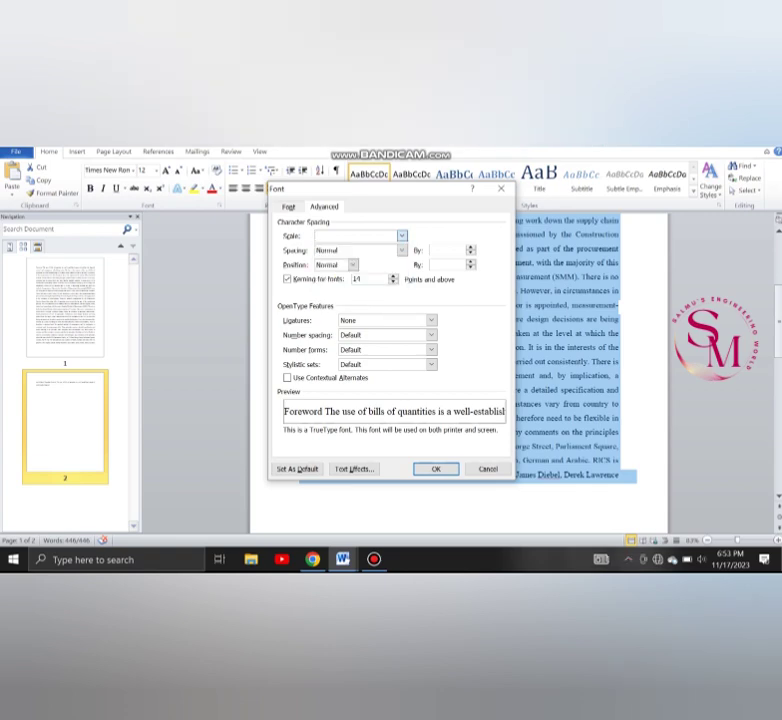
{"action": "key", "text": "Return"}
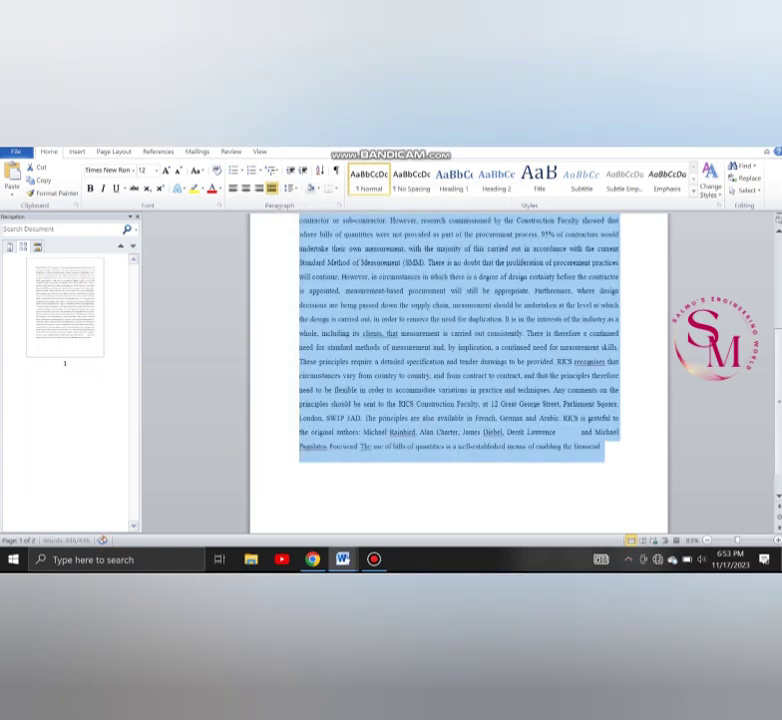
Clear the selection, jump to the document start, and reselect all text
{"action": "key", "text": "Right"}
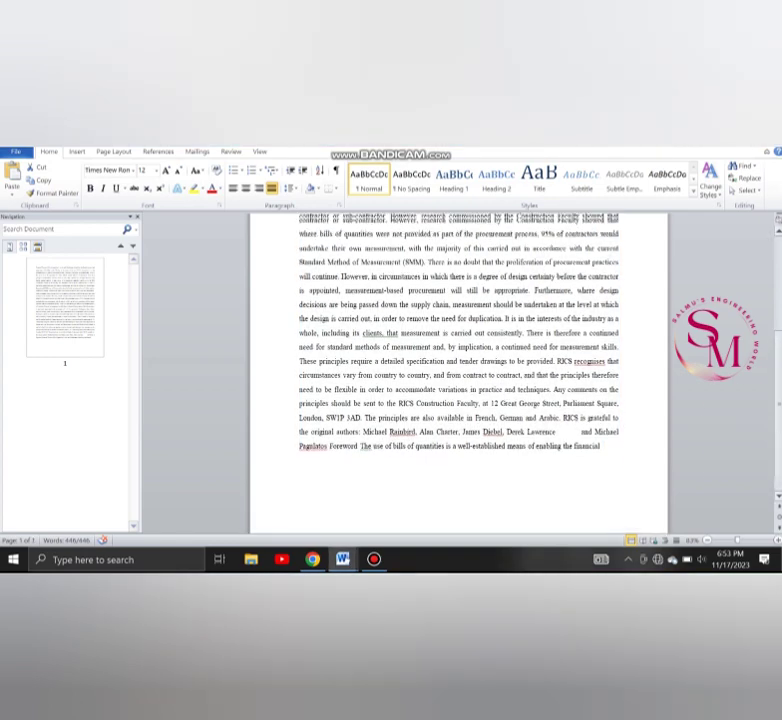
{"action": "key", "text": "ctrl+Home"}
{"action": "key", "text": "ctrl+a"}
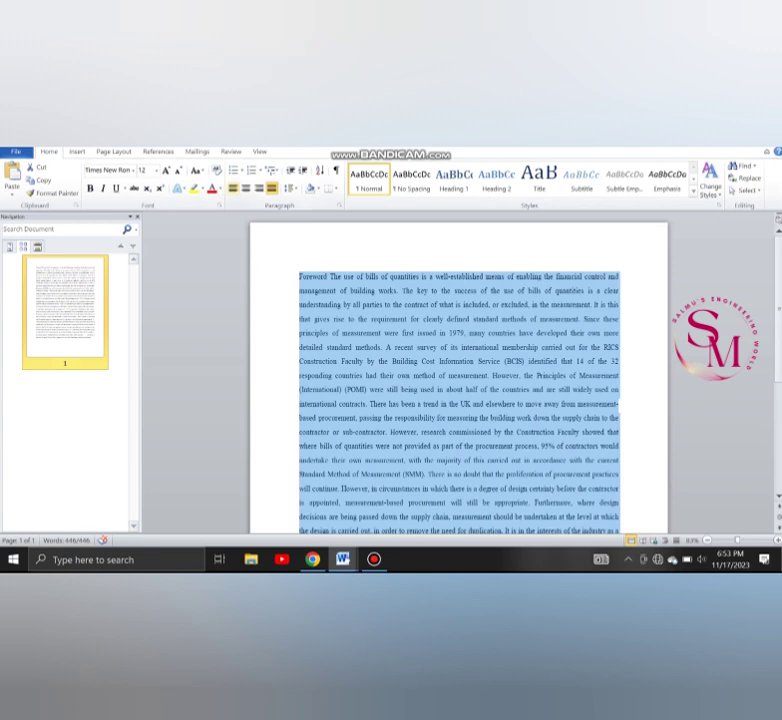
Change the character scale from 90% back to 100% in Font Advanced settings
{"action": "key", "text": "ctrl+d"}
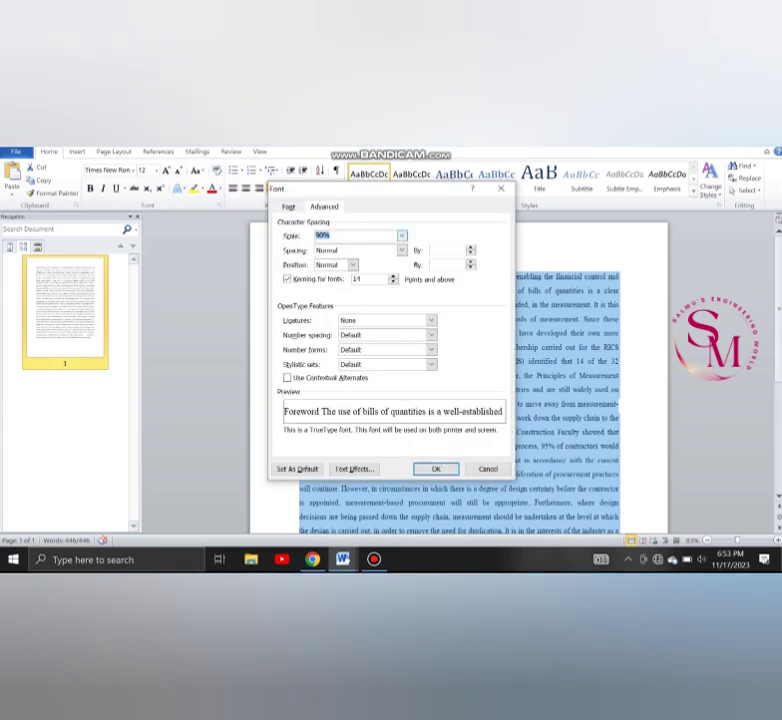
{"action": "left_click", "coordinate": [401, 235]}
{"action": "left_click", "coordinate": [401, 235]}
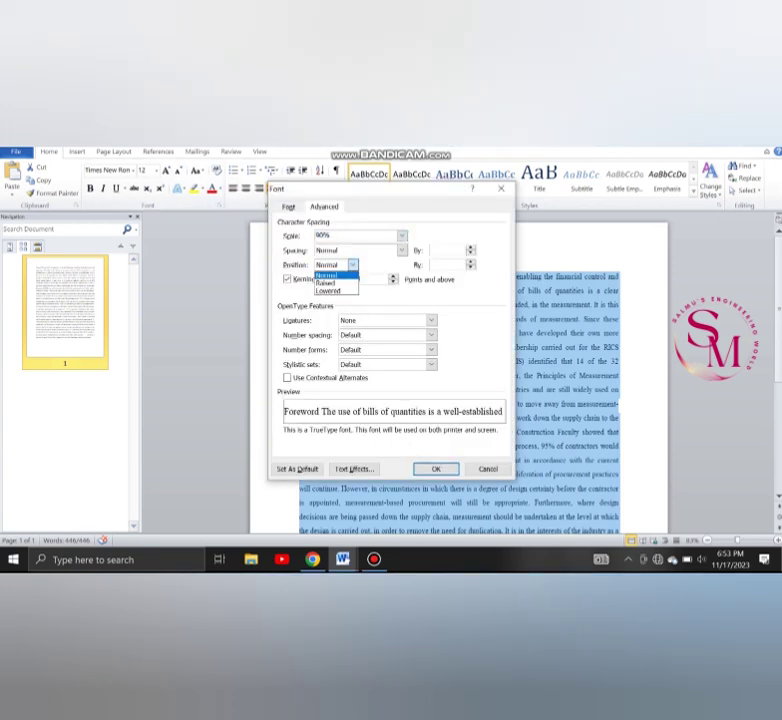
{"action": "left_click", "coordinate": [352, 264]}
{"action": "key", "text": "Escape"}
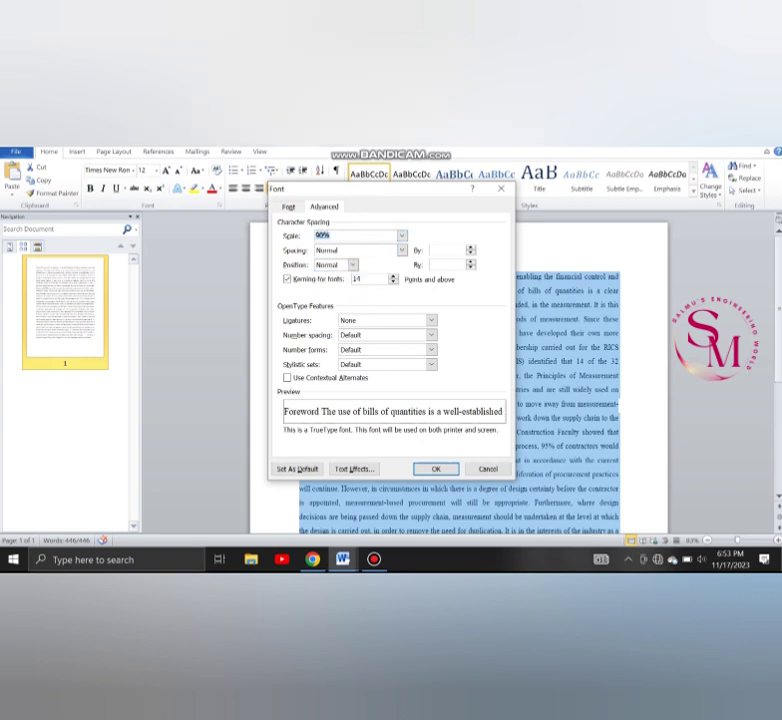
{"action": "left_click", "coordinate": [401, 235]}
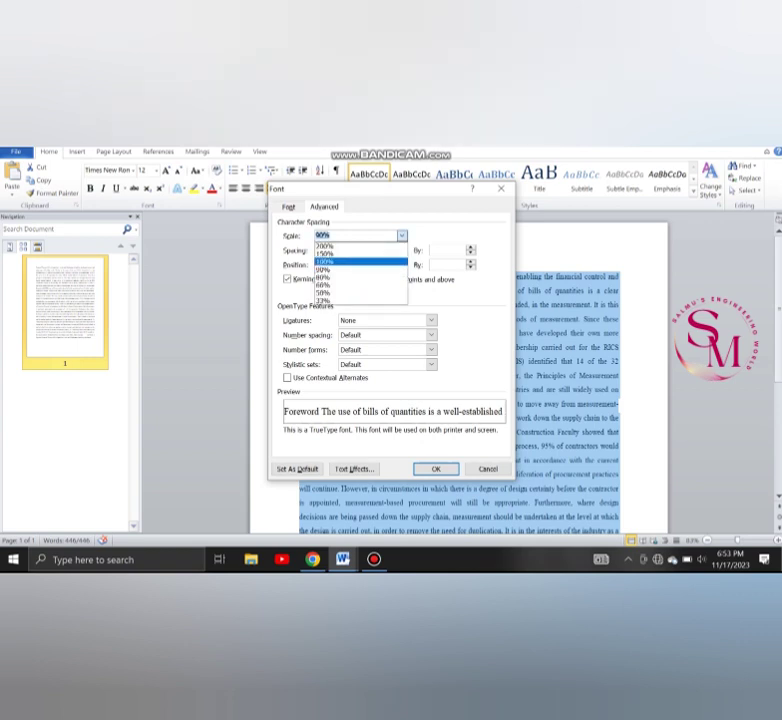
{"action": "left_click", "coordinate": [330, 243]}
{"action": "key", "text": "Return"}
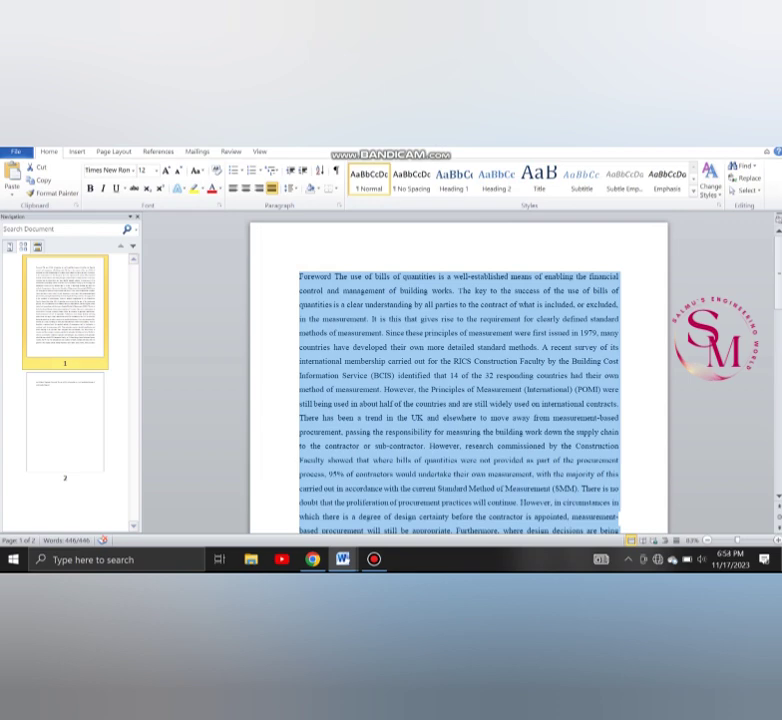
Replace the Font Advanced scale value with a typed 95% and apply it
{"action": "key", "text": "ctrl+d"}
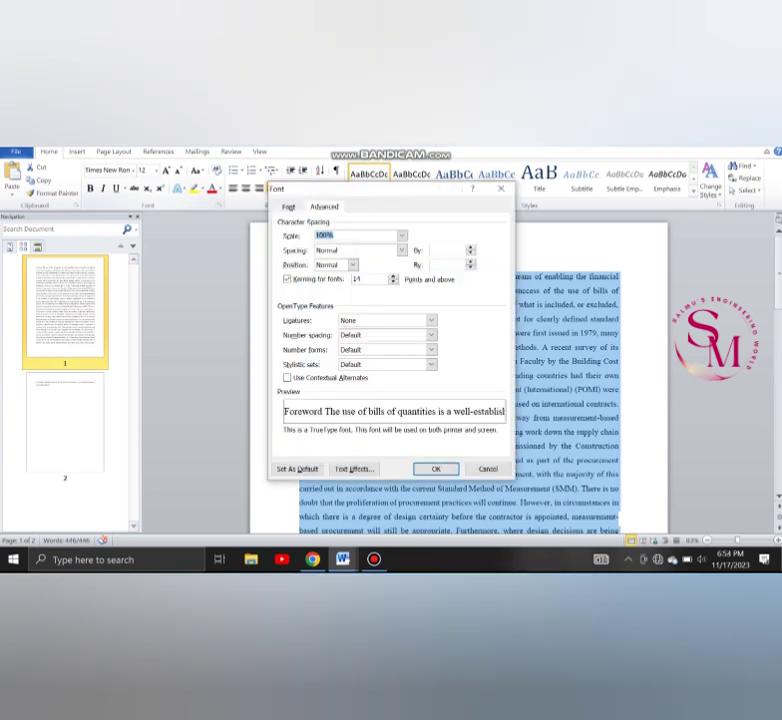
{"action": "left_click", "coordinate": [402, 235]}
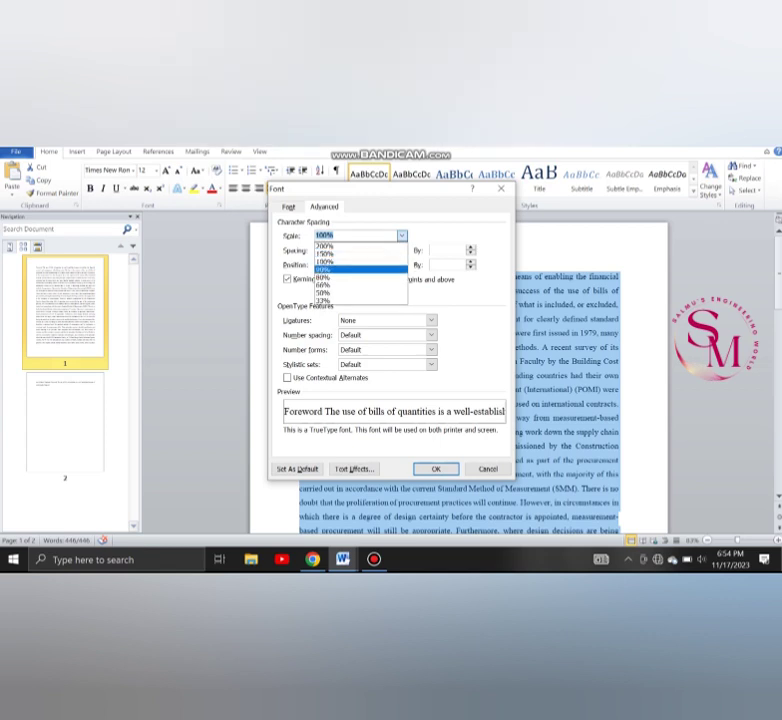
{"action": "left_click", "coordinate": [325, 246]}
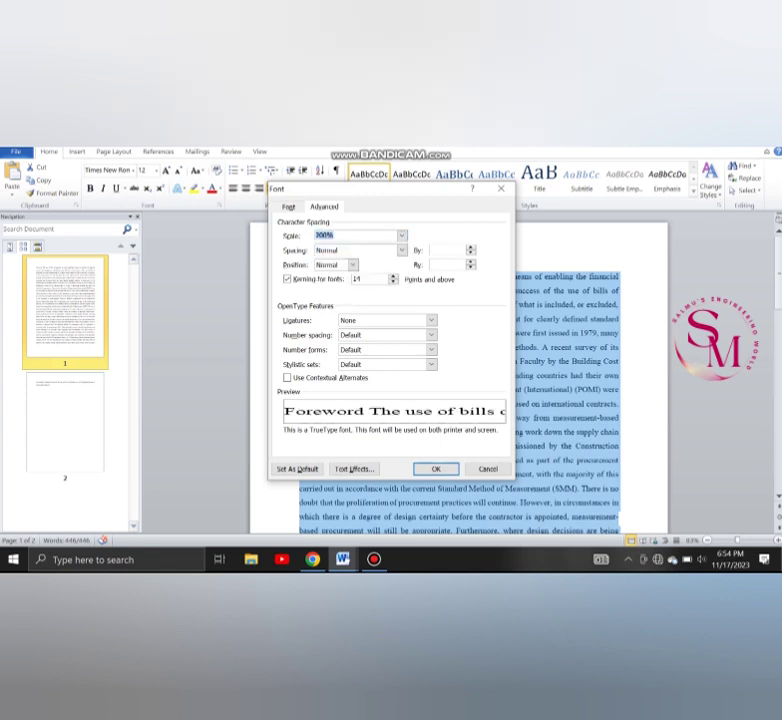
{"action": "key", "text": "BackSpace"}
{"action": "type", "text": "95"}
{"action": "type", "text": "%"}
{"action": "key", "text": "Return"}
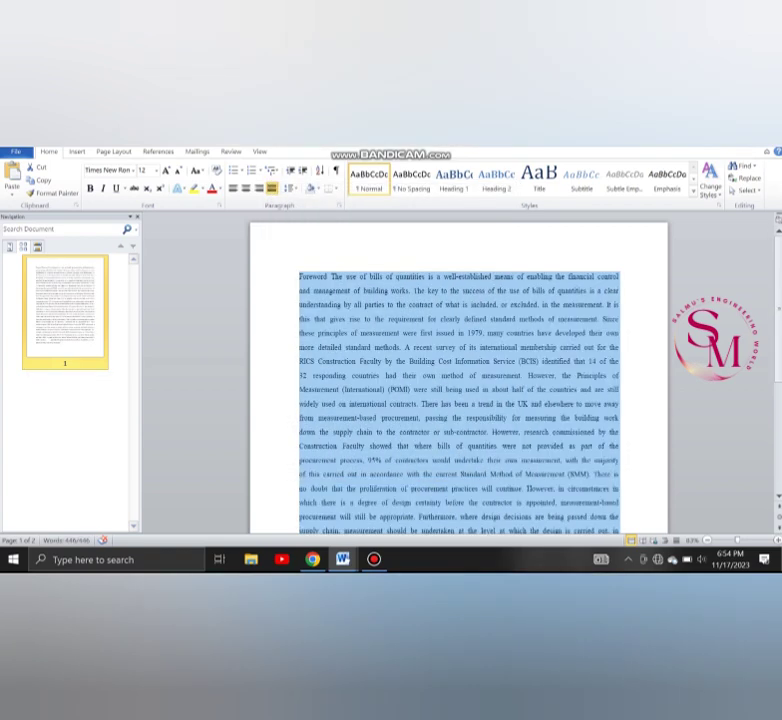
{"action": "scroll", "coordinate": [460, 400], "scroll_direction": "down", "scroll_amount": 3}
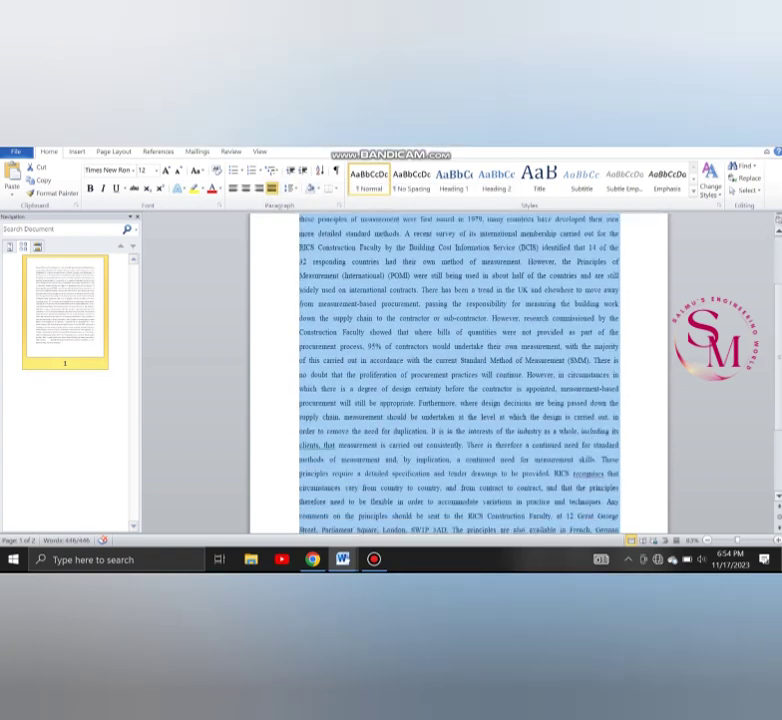
{"action": "scroll", "coordinate": [460, 380], "scroll_direction": "down", "scroll_amount": 3}
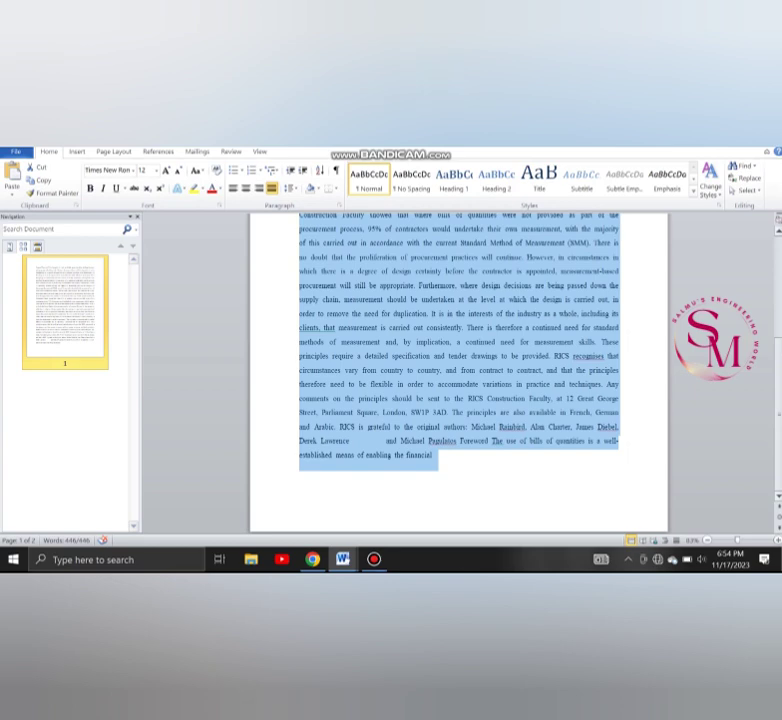
{"action": "scroll", "coordinate": [460, 380], "scroll_direction": "up", "scroll_amount": 3}
{"action": "scroll", "coordinate": [460, 380], "scroll_direction": "up", "scroll_amount": 3}
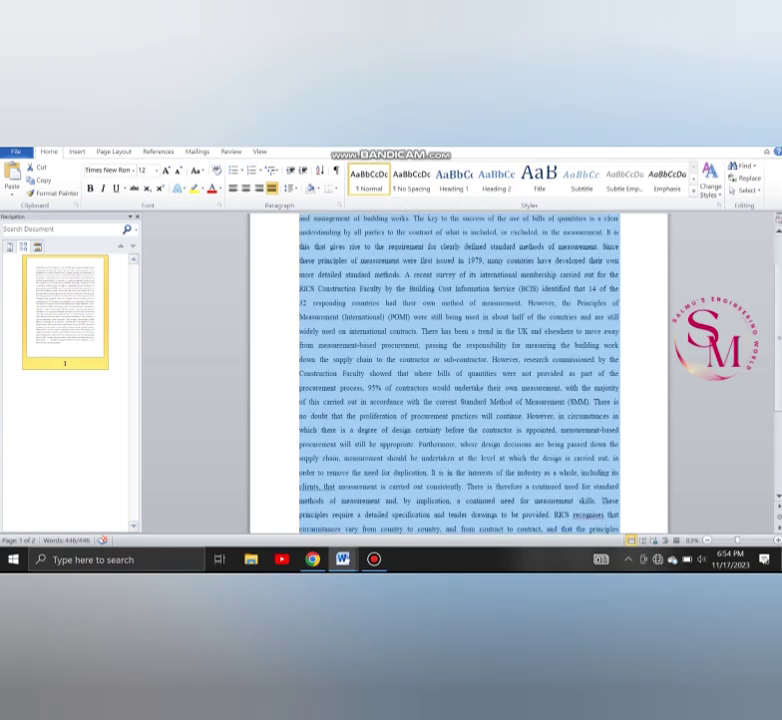
{"action": "scroll", "coordinate": [460, 380], "scroll_direction": "up", "scroll_amount": 3}
{"action": "scroll", "coordinate": [460, 380], "scroll_direction": "down", "scroll_amount": 9}
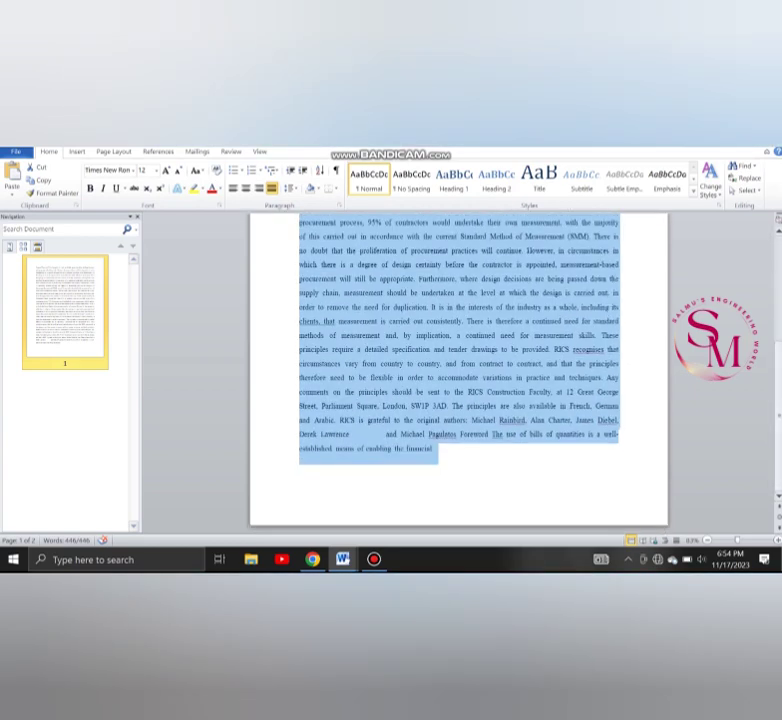